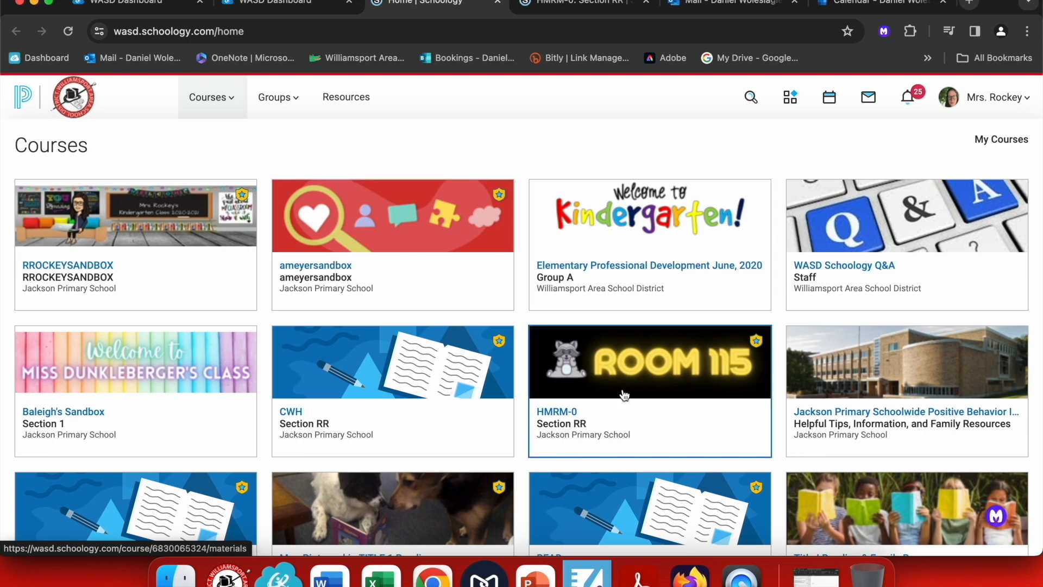
Open the HMRM-0: Section RR course and launch the McGraw Hill LTI 1.3 integration for its paired section.
{"action": "left_click", "coordinate": [625, 395]}
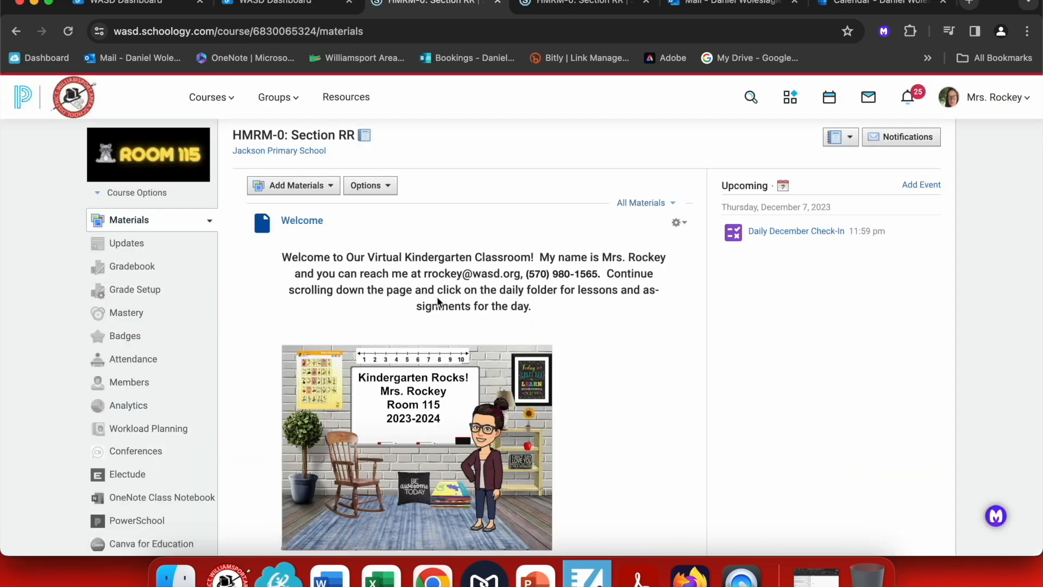
{"action": "left_click", "coordinate": [329, 187]}
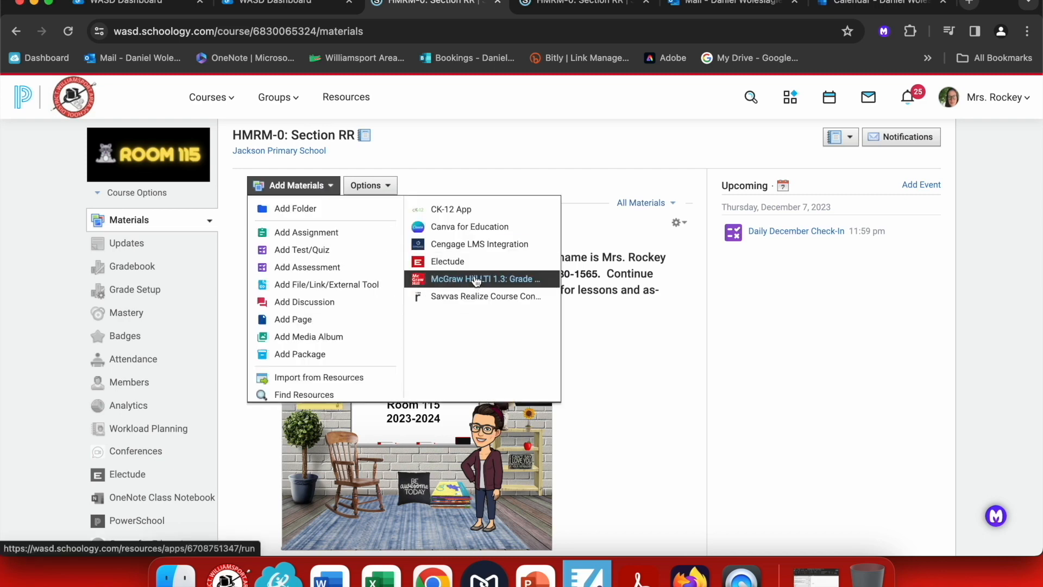
{"action": "left_click", "coordinate": [476, 280]}
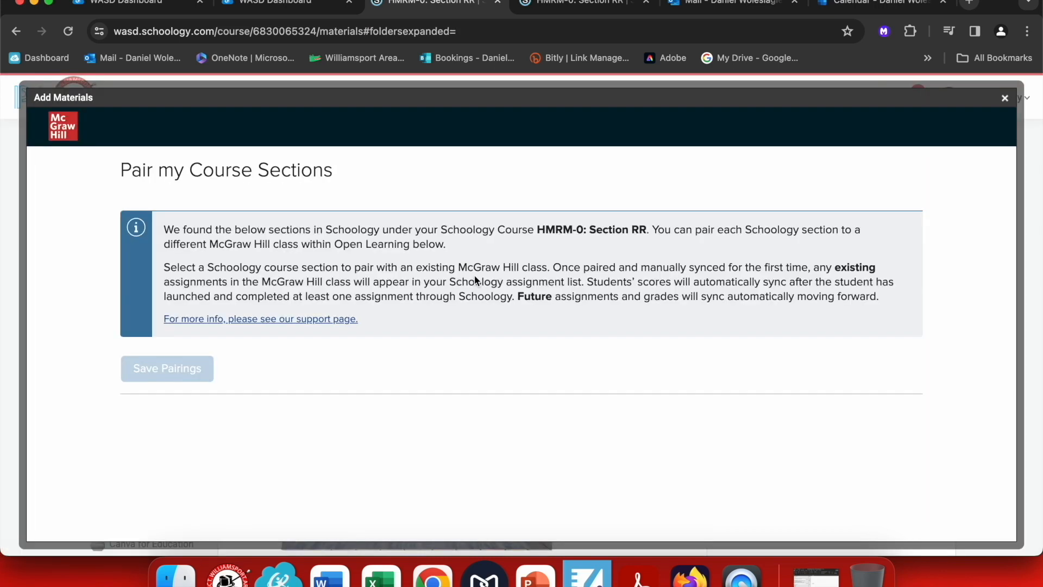
{"action": "left_click", "coordinate": [851, 370]}
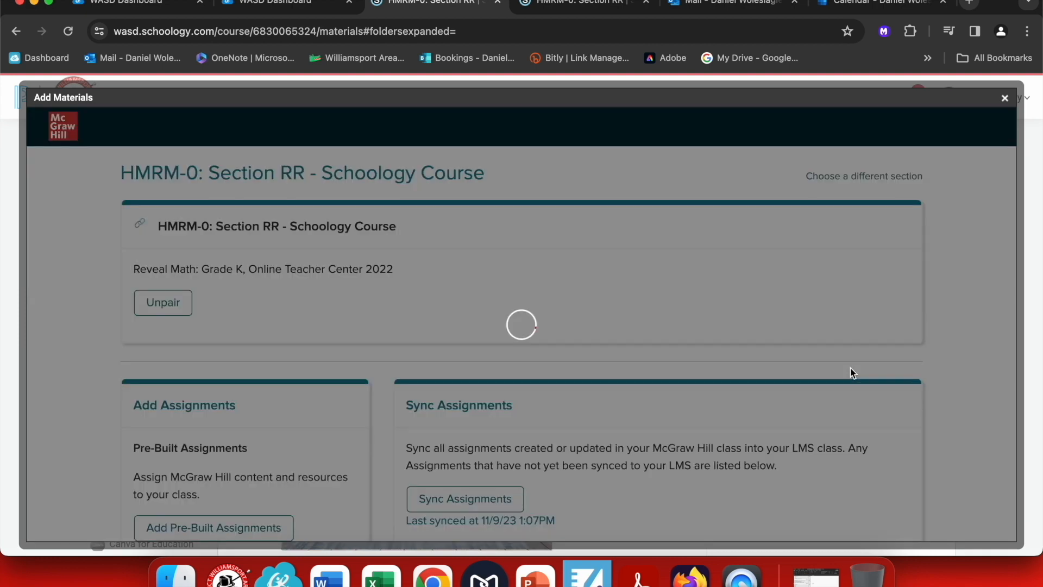
Review the McGraw Hill assignment and grade sync options, and start adding pre-built assignments to the class.
{"action": "scroll", "coordinate": [563, 306], "scroll_direction": "down", "scroll_amount": 3}
{"action": "scroll", "coordinate": [563, 306], "scroll_direction": "down", "scroll_amount": 3}
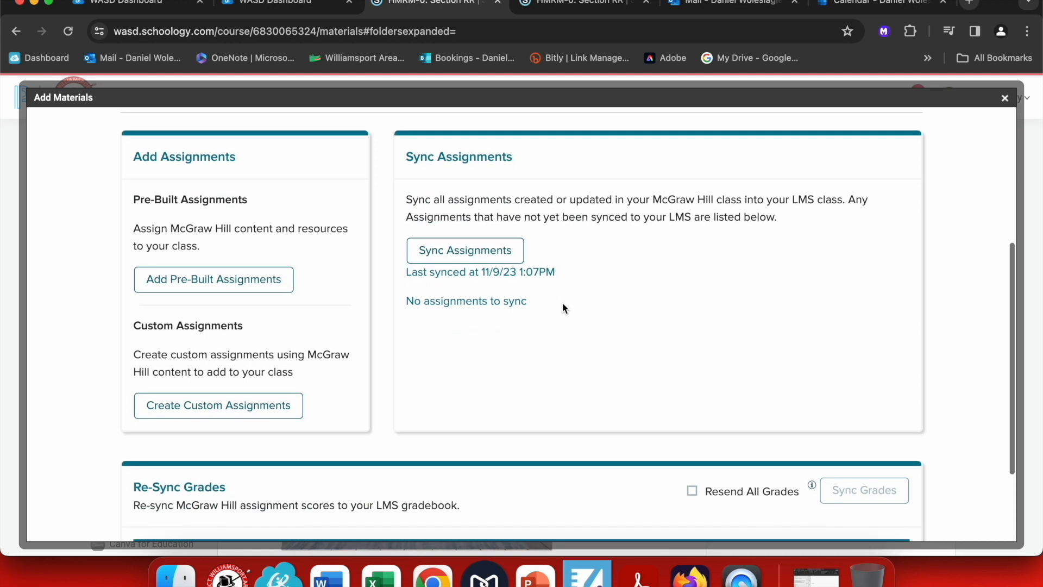
{"action": "scroll", "coordinate": [563, 307], "scroll_direction": "down", "scroll_amount": 3}
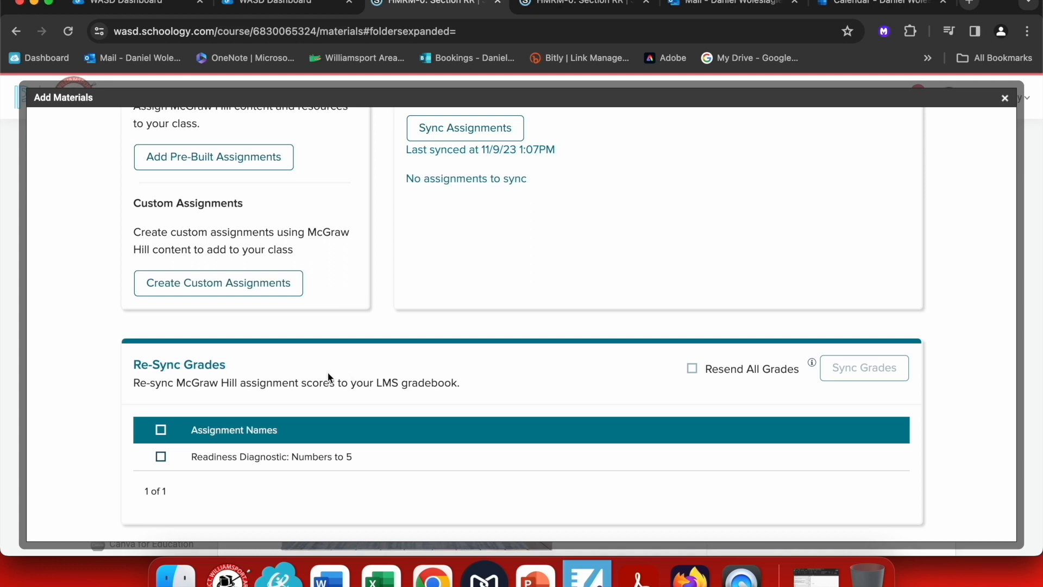
{"action": "scroll", "coordinate": [309, 358], "scroll_direction": "up", "scroll_amount": 2}
{"action": "scroll", "coordinate": [308, 364], "scroll_direction": "down", "scroll_amount": 1}
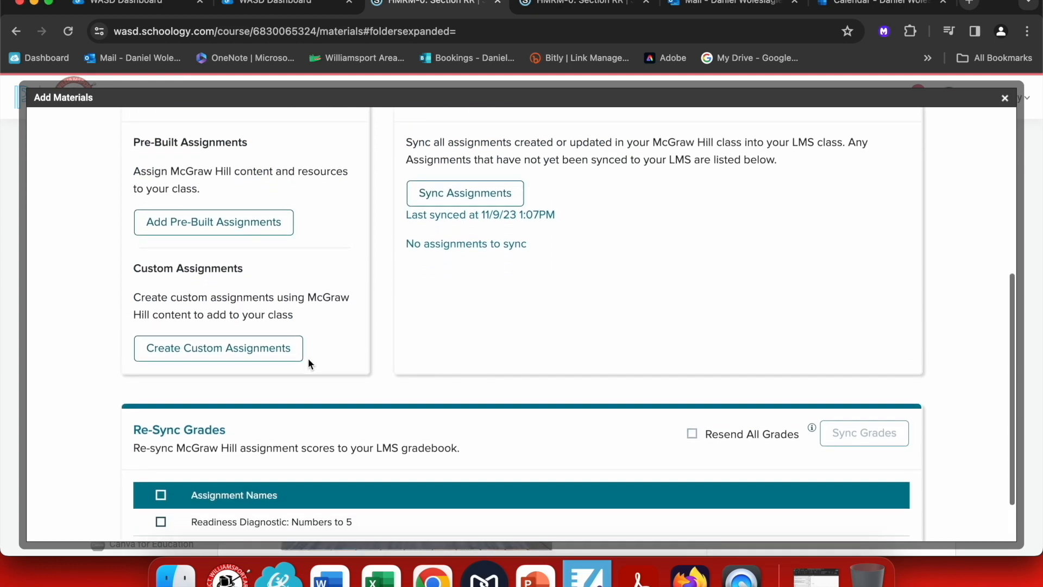
{"action": "scroll", "coordinate": [308, 364], "scroll_direction": "up", "scroll_amount": 3}
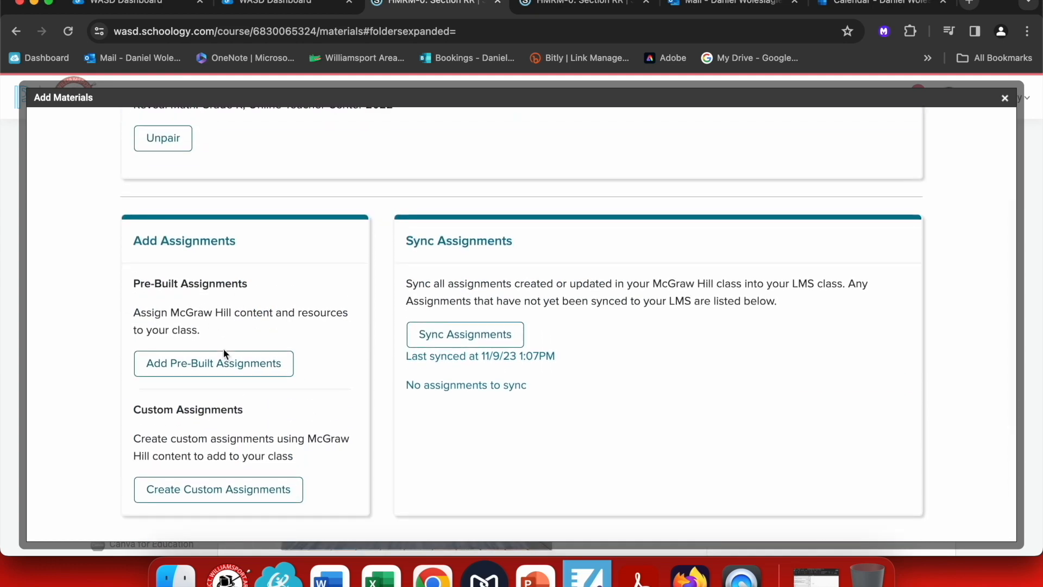
{"action": "left_click", "coordinate": [205, 365]}
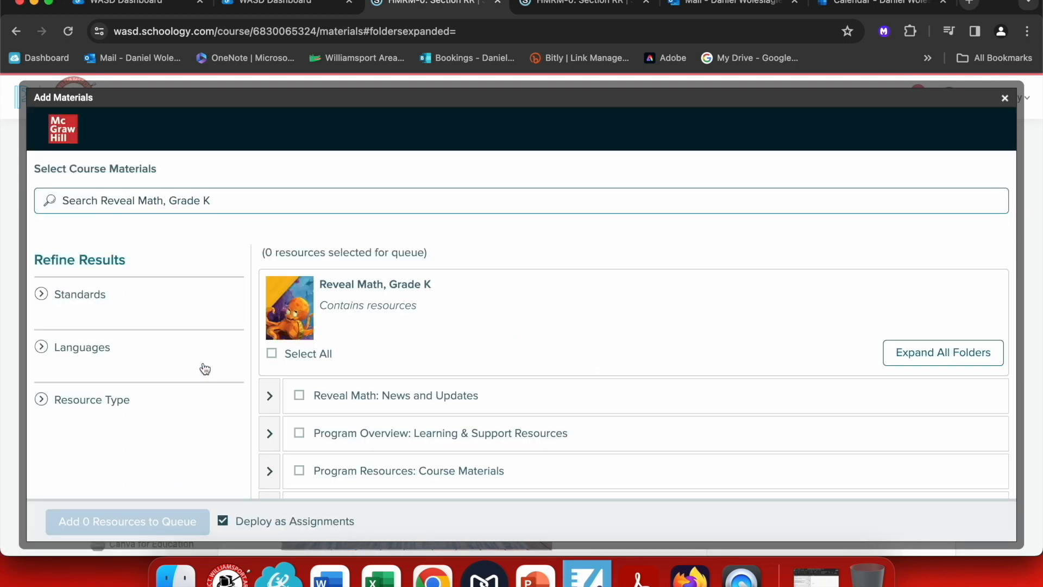
Expand Unit 2: Numbers to 5 and its Lesson 2-5: Represent 0 in the Reveal Math, Grade K materials.
{"action": "scroll", "coordinate": [356, 349], "scroll_direction": "down", "scroll_amount": 5}
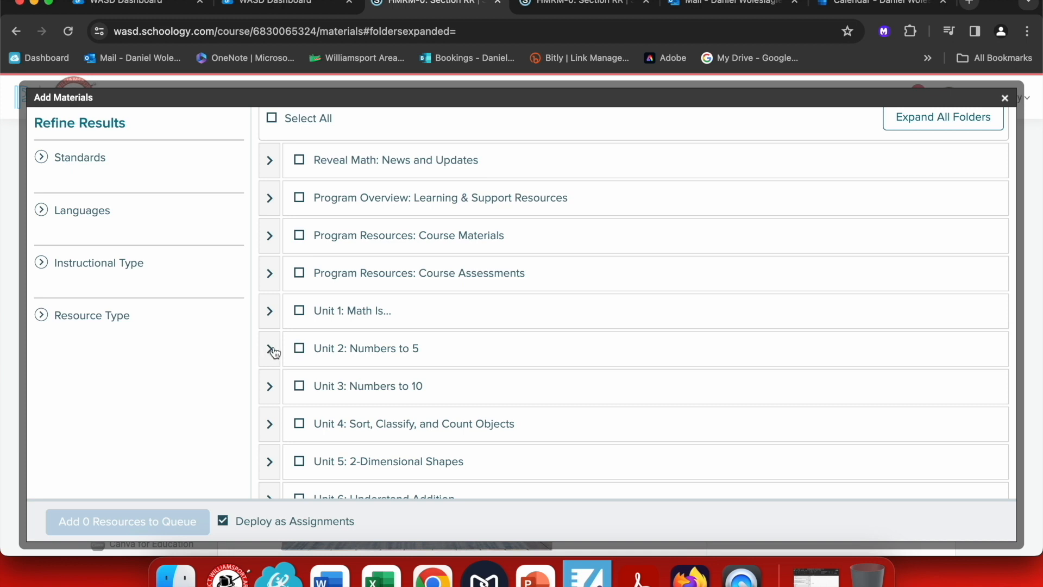
{"action": "left_click", "coordinate": [271, 348]}
{"action": "scroll", "coordinate": [367, 374], "scroll_direction": "down", "scroll_amount": 3}
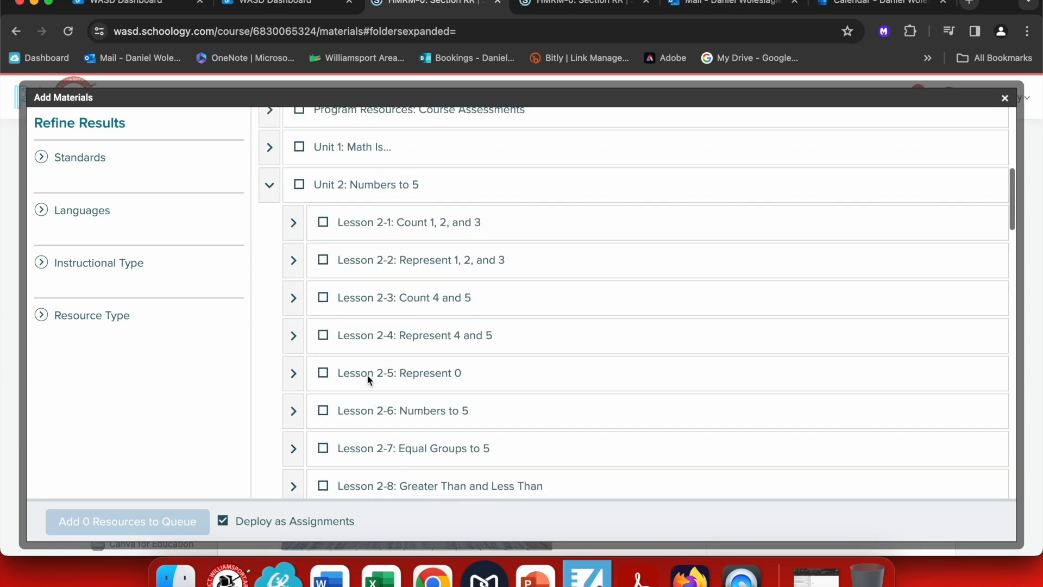
{"action": "left_click", "coordinate": [294, 374]}
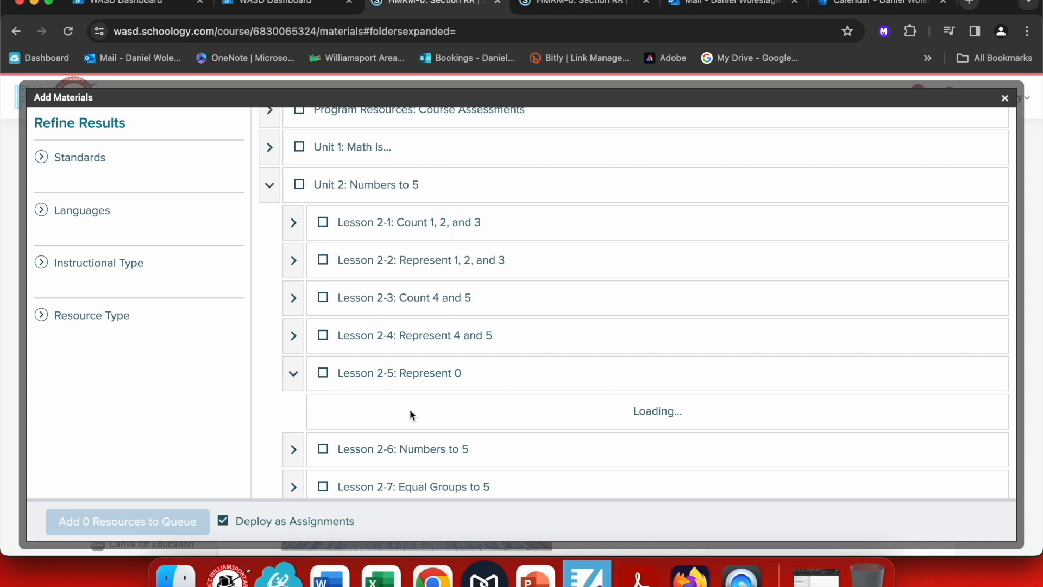
Select the online (non-PDF) Exit Ticket: Represent 0 and add it to the queue, deployed as an assignment.
{"action": "scroll", "coordinate": [410, 412], "scroll_direction": "down", "scroll_amount": 1}
{"action": "scroll", "coordinate": [411, 412], "scroll_direction": "down", "scroll_amount": 10}
{"action": "scroll", "coordinate": [411, 416], "scroll_direction": "down", "scroll_amount": 1}
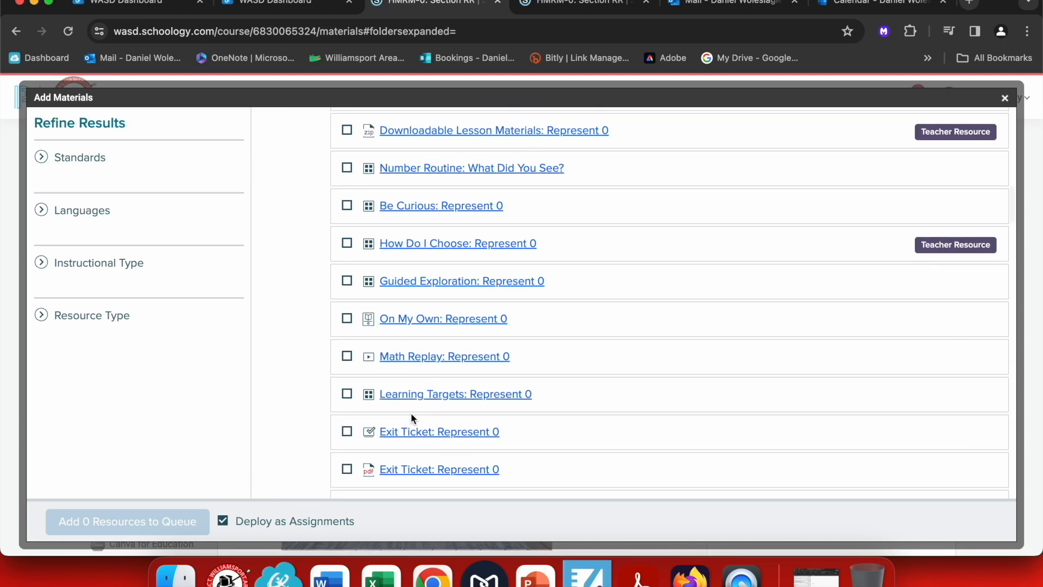
{"action": "scroll", "coordinate": [411, 416], "scroll_direction": "down", "scroll_amount": 1}
{"action": "scroll", "coordinate": [411, 416], "scroll_direction": "down", "scroll_amount": 3}
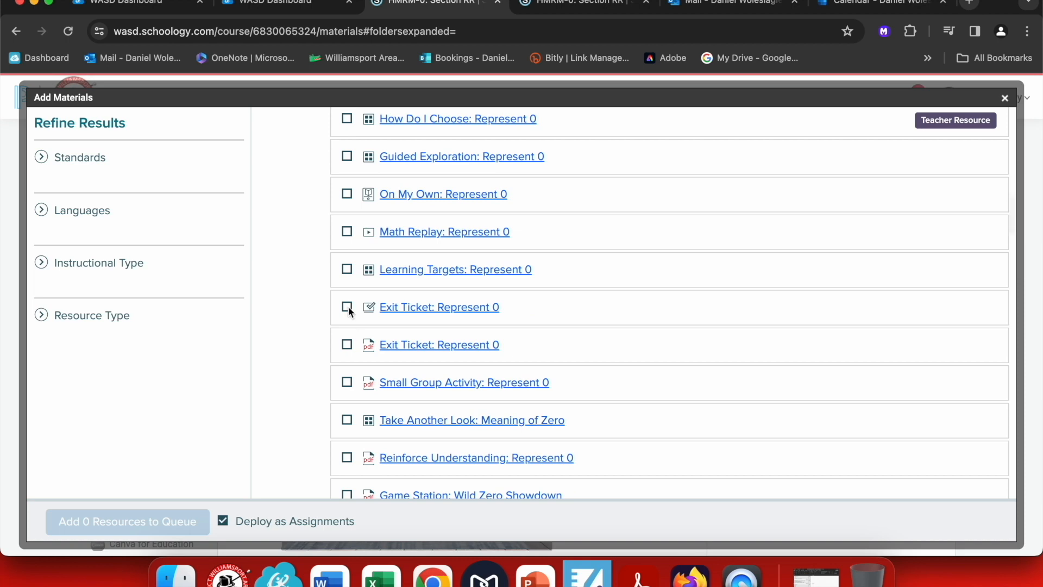
{"action": "left_click", "coordinate": [347, 307]}
{"action": "scroll", "coordinate": [417, 359], "scroll_direction": "down", "scroll_amount": 5}
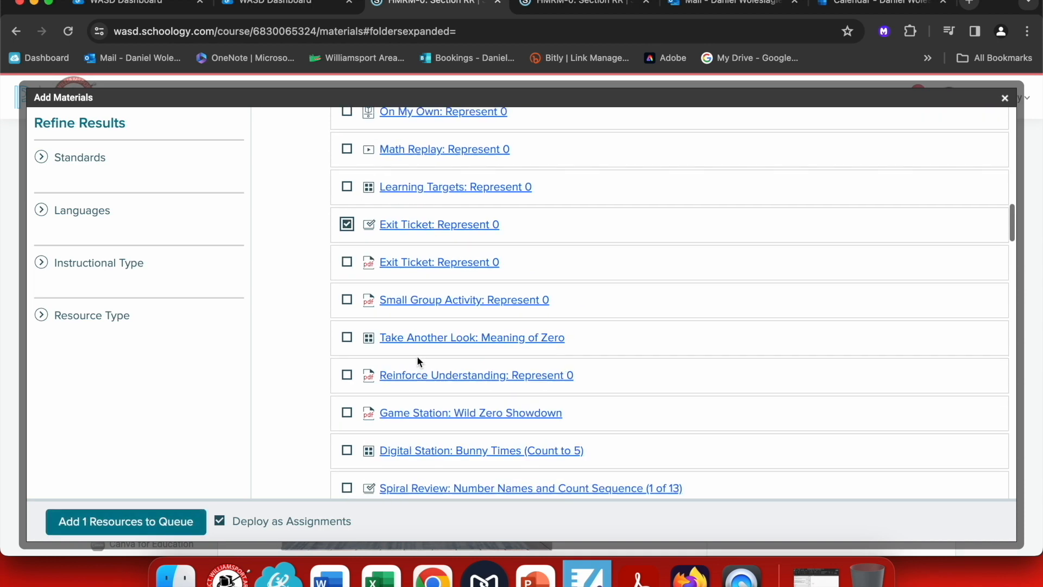
{"action": "scroll", "coordinate": [408, 376], "scroll_direction": "up", "scroll_amount": 3}
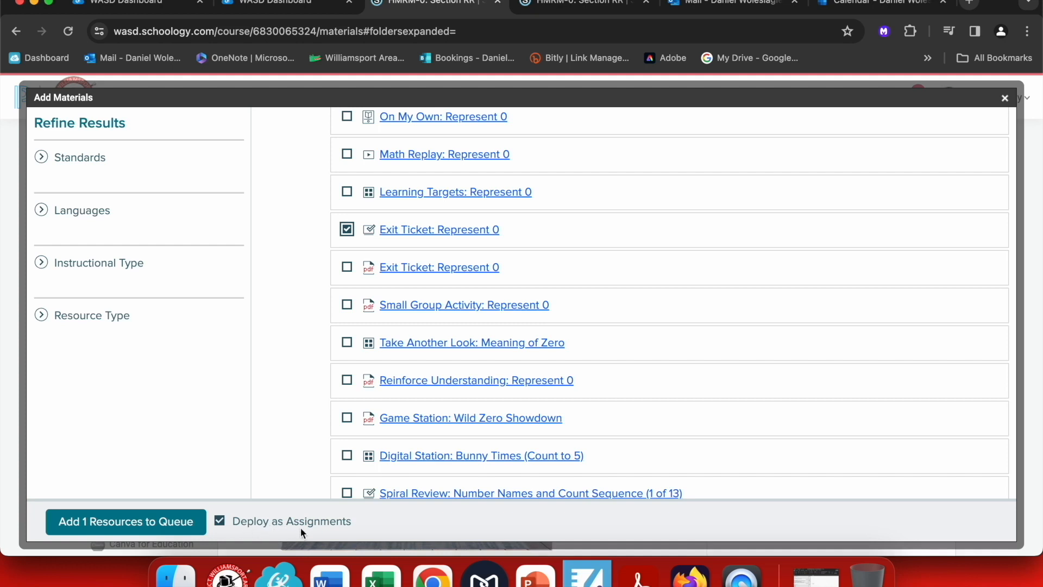
{"action": "left_click", "coordinate": [126, 524]}
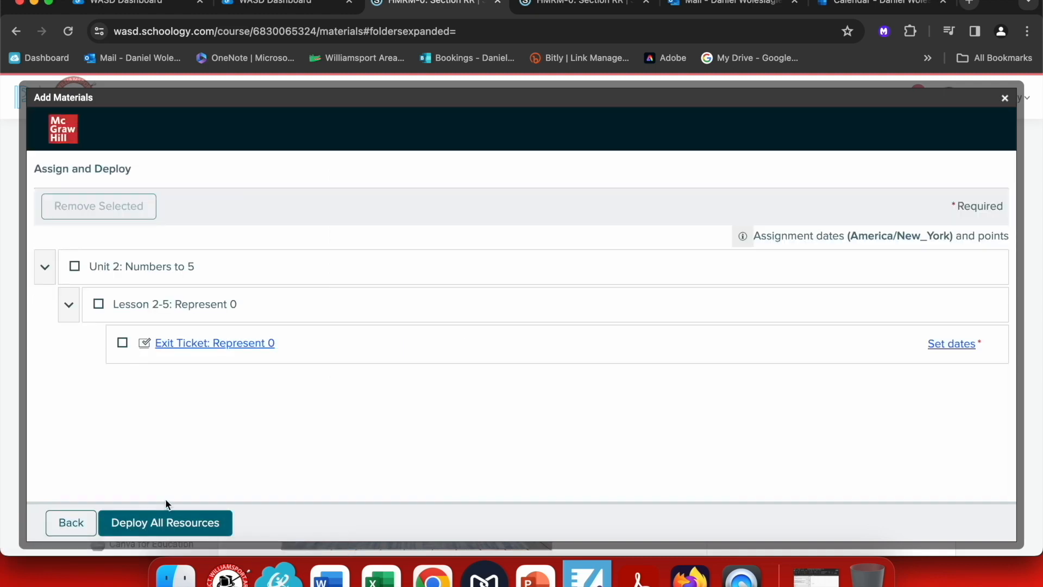
Set the exit ticket's start and due dates to 12/07/2023, save them, and deploy the resource to the course.
{"action": "left_click", "coordinate": [122, 344]}
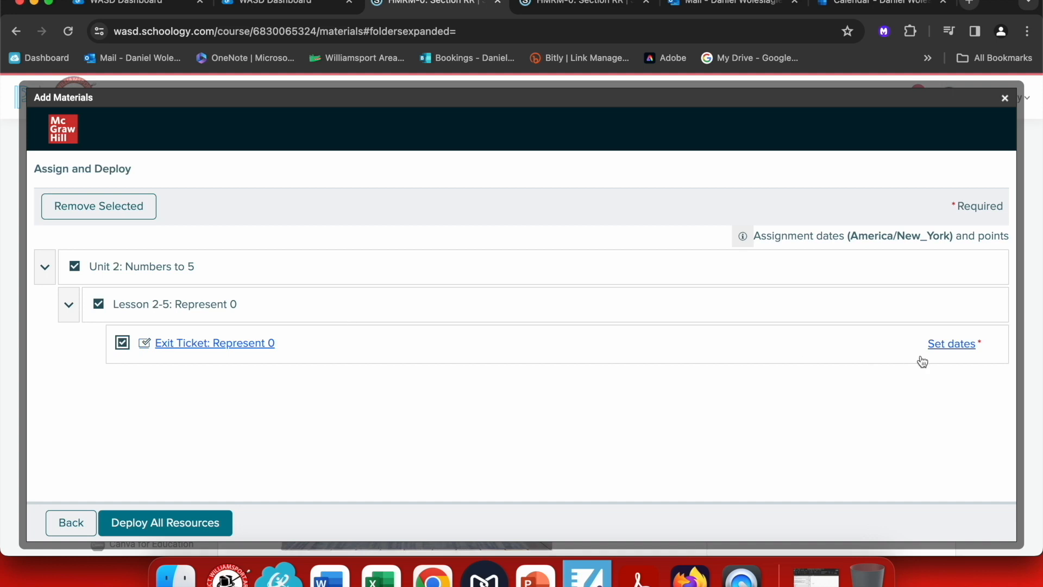
{"action": "left_click", "coordinate": [952, 343]}
{"action": "left_click", "coordinate": [237, 376]}
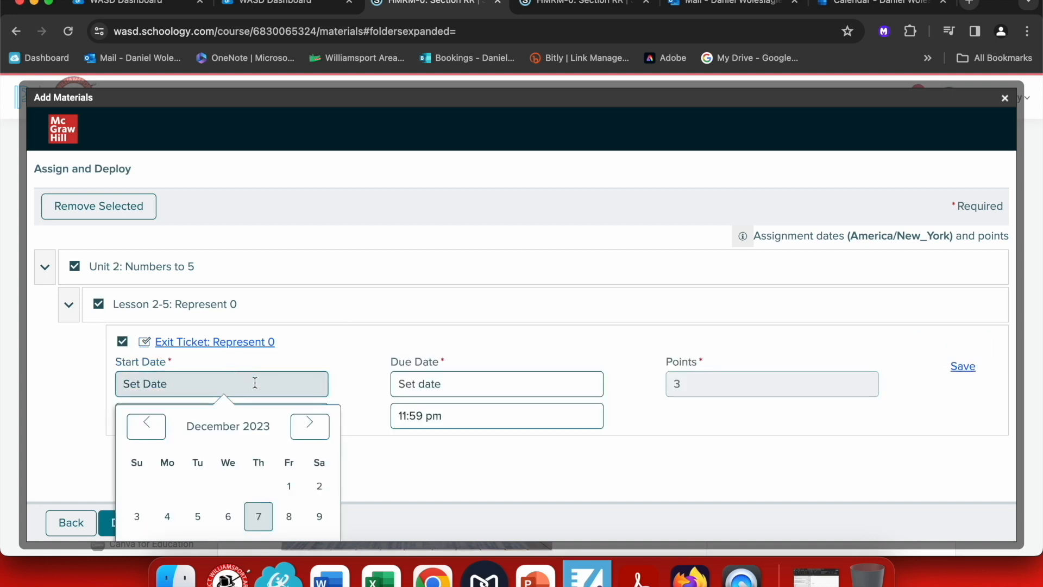
{"action": "left_click", "coordinate": [258, 516]}
{"action": "left_click", "coordinate": [387, 384]}
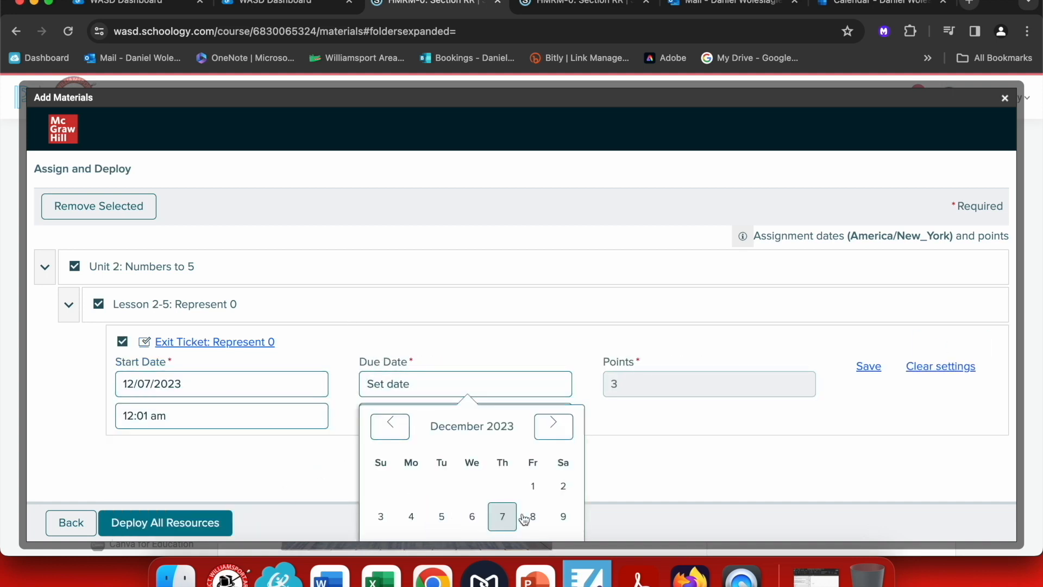
{"action": "left_click", "coordinate": [501, 516]}
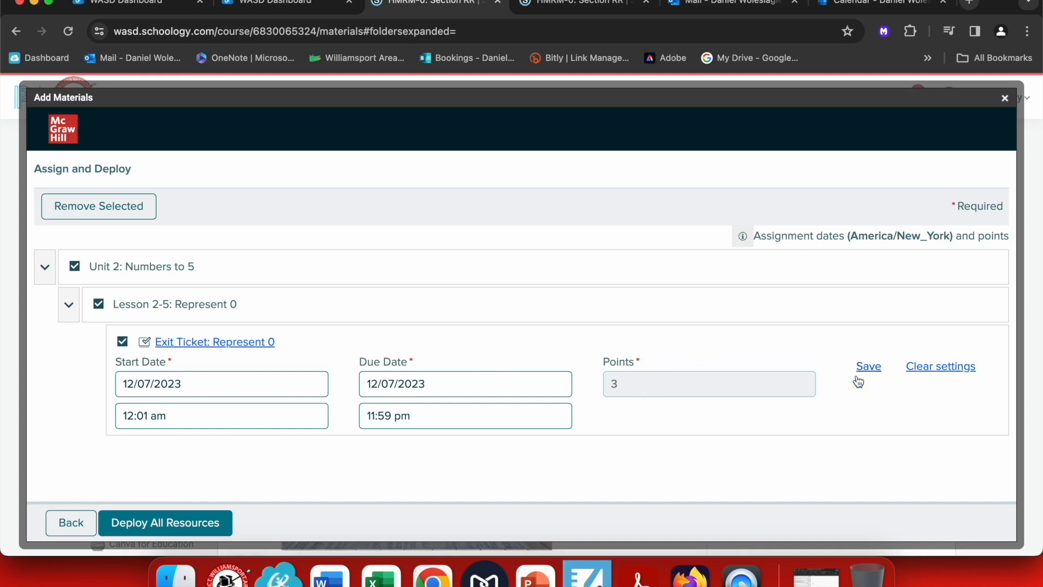
{"action": "left_click", "coordinate": [871, 369]}
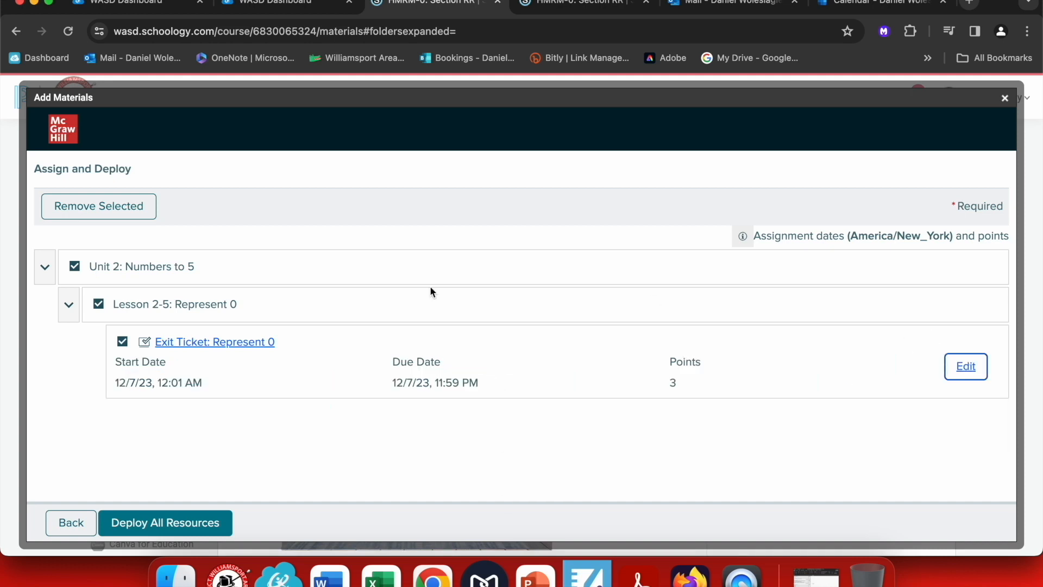
{"action": "left_click", "coordinate": [179, 522]}
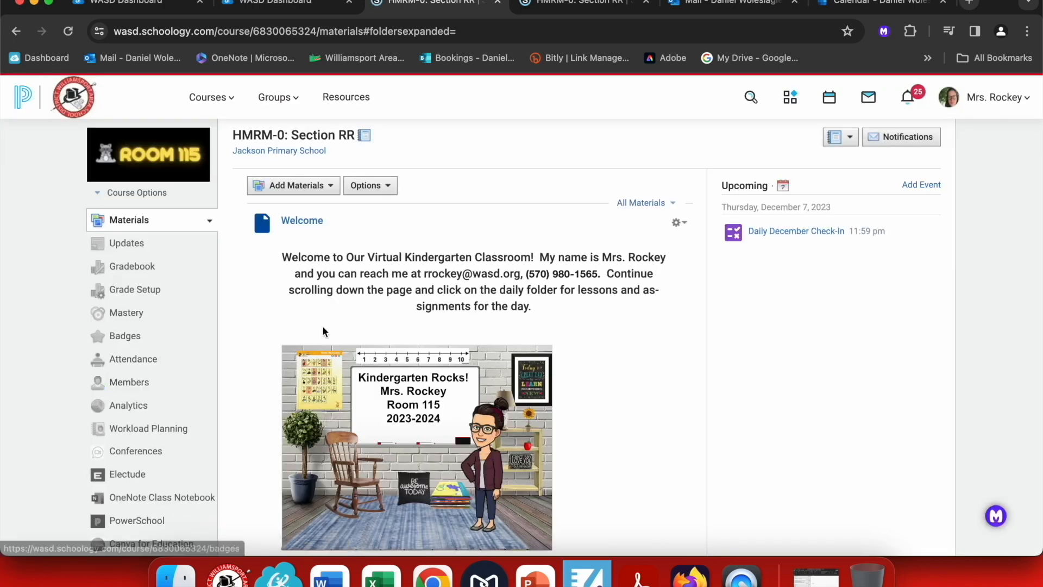
Try to open Exit Ticket: Represent 0 at the end of the course materials, and return to the course page.
{"action": "scroll", "coordinate": [337, 317], "scroll_direction": "down", "scroll_amount": 15}
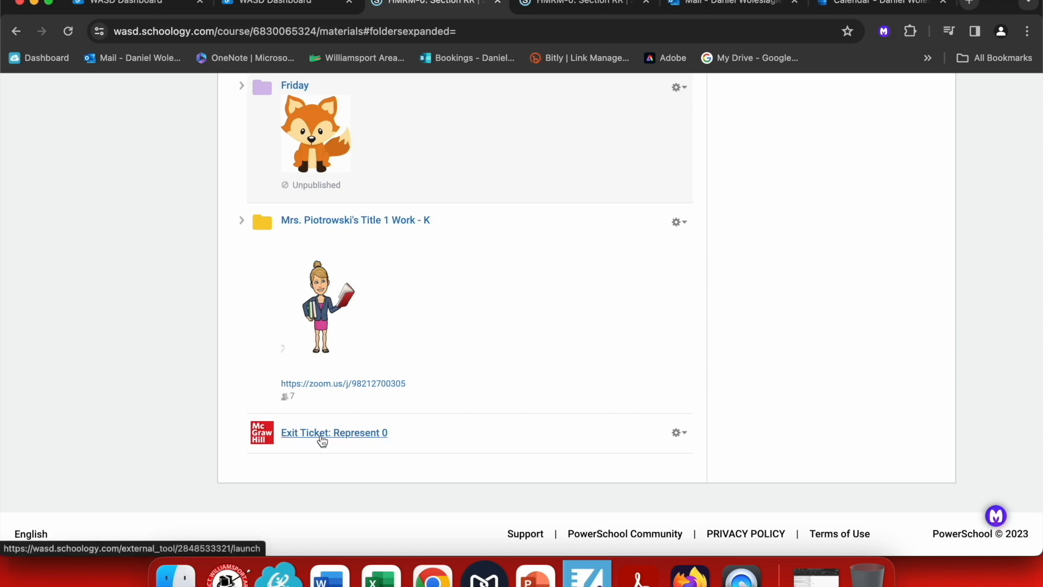
{"action": "left_click", "coordinate": [322, 439]}
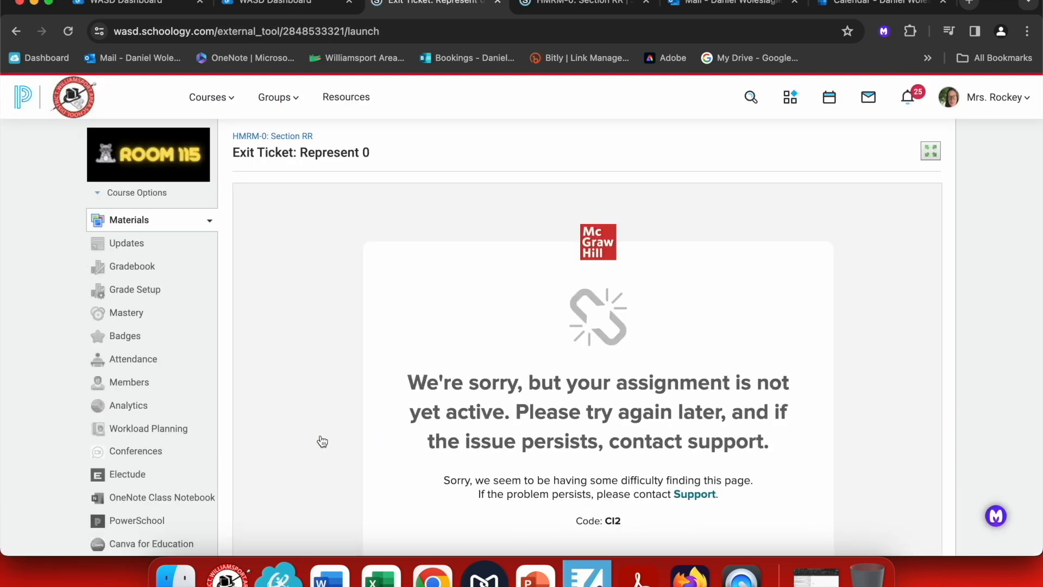
{"action": "left_click", "coordinate": [16, 31]}
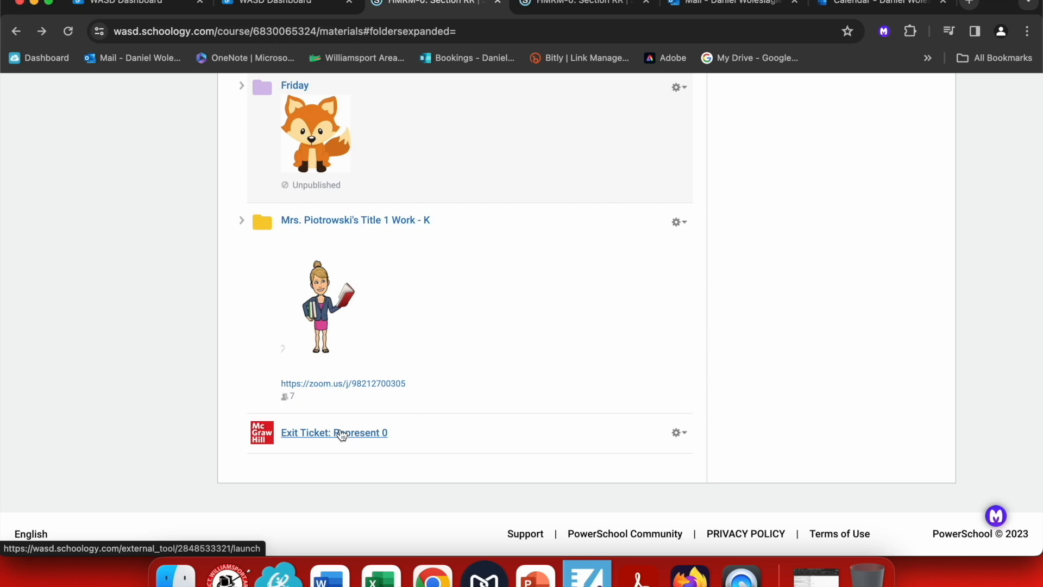
{"action": "left_click", "coordinate": [341, 434]}
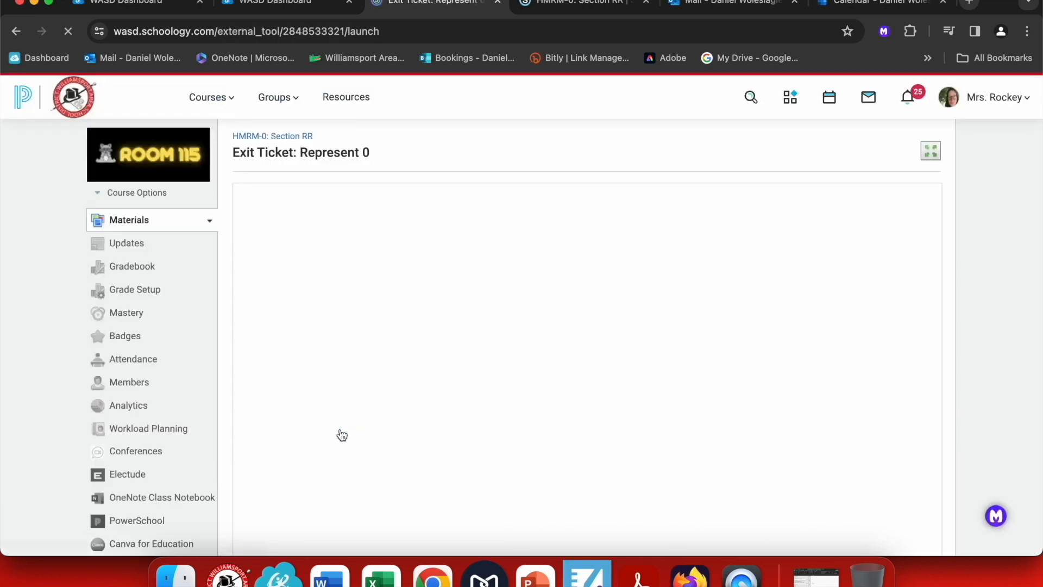
{"action": "left_click", "coordinate": [252, 137]}
Review the edit settings of the Exit Ticket: Represent 0 material and close them without saving.
{"action": "scroll", "coordinate": [373, 432], "scroll_direction": "down", "scroll_amount": 15}
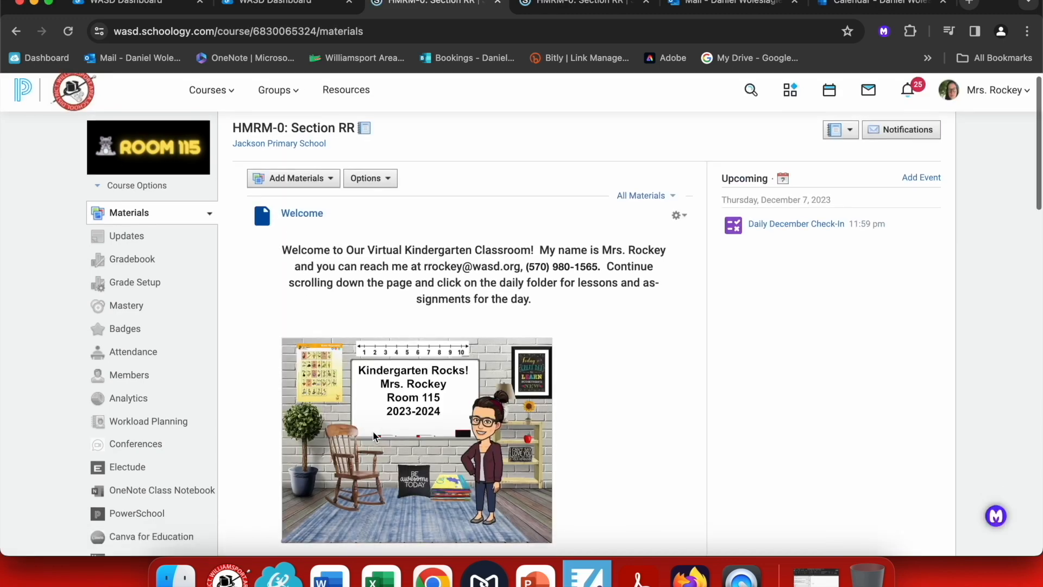
{"action": "scroll", "coordinate": [372, 431], "scroll_direction": "down", "scroll_amount": 4}
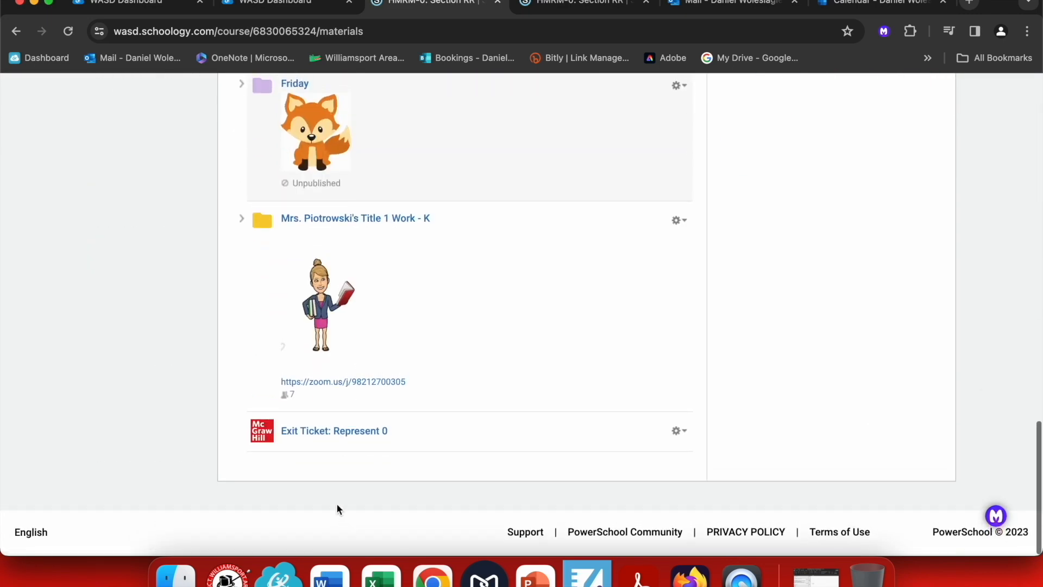
{"action": "left_click", "coordinate": [681, 435]}
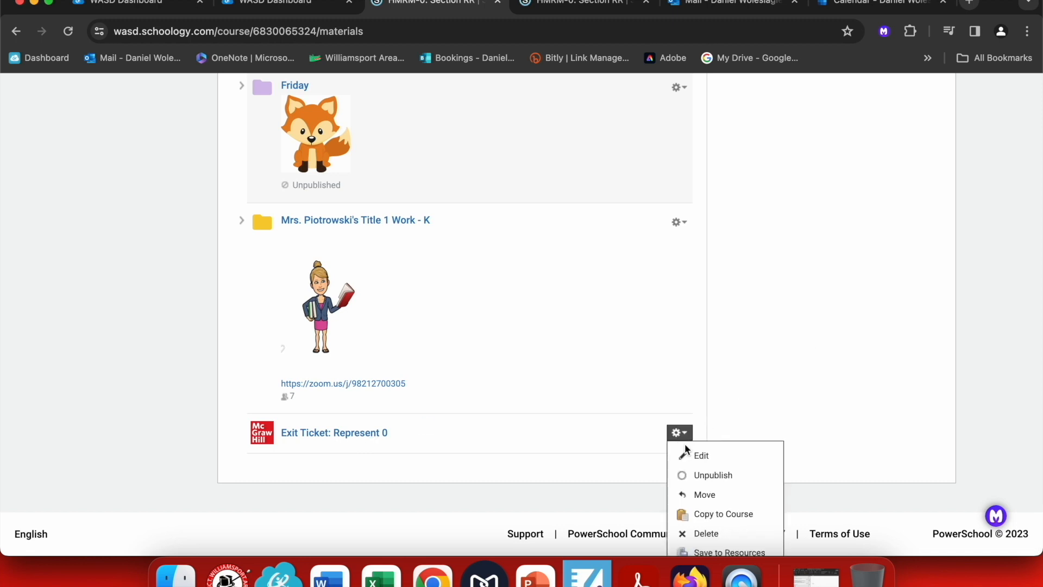
{"action": "left_click", "coordinate": [695, 454]}
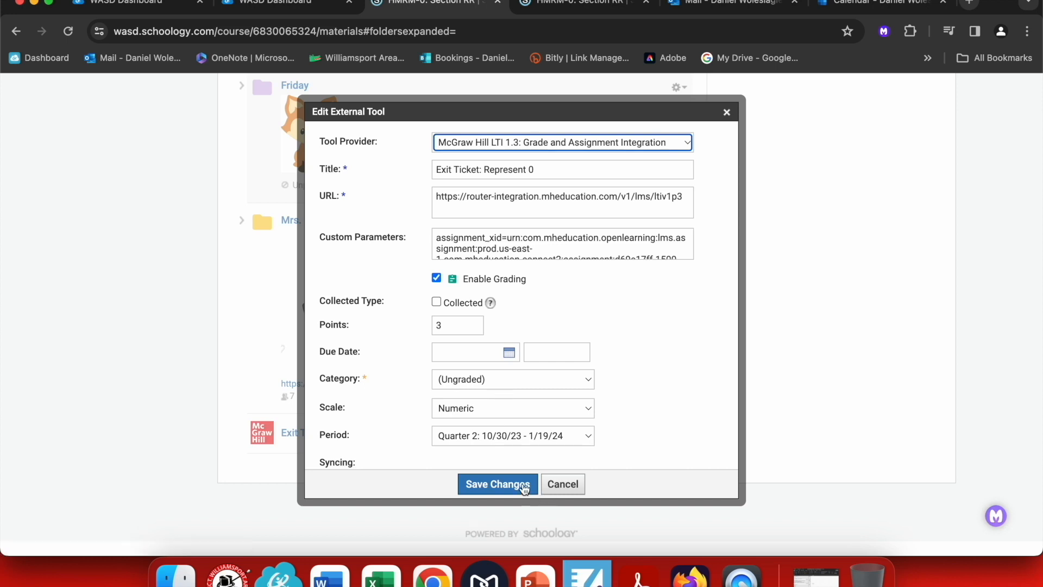
{"action": "left_click", "coordinate": [561, 483]}
Open Exit Ticket: Represent 0 and examine Section RR's assignment details, student statuses and scores.
{"action": "left_click", "coordinate": [341, 433]}
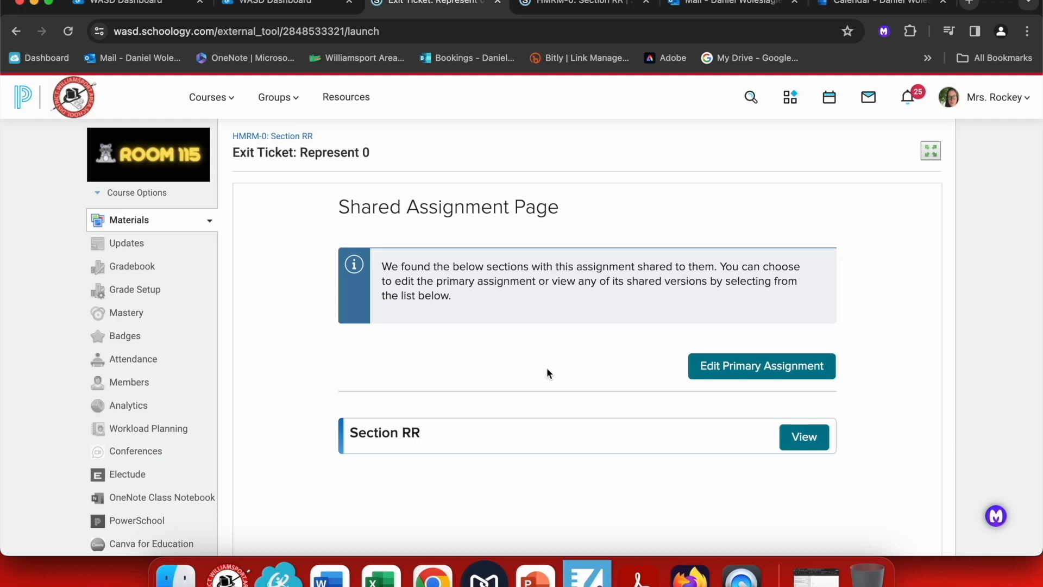
{"action": "left_click", "coordinate": [798, 441]}
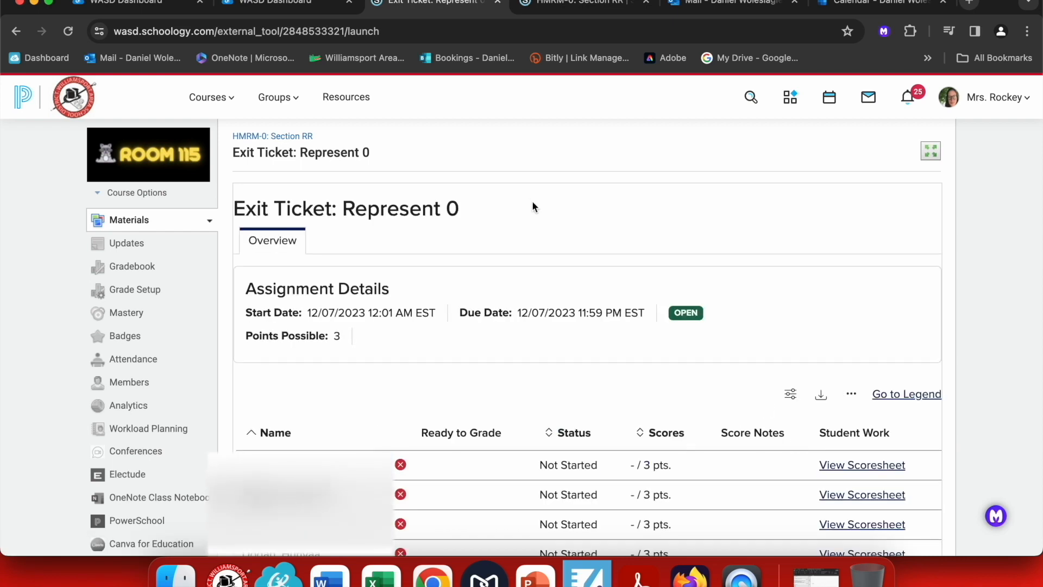
{"action": "scroll", "coordinate": [566, 383], "scroll_direction": "down", "scroll_amount": 4}
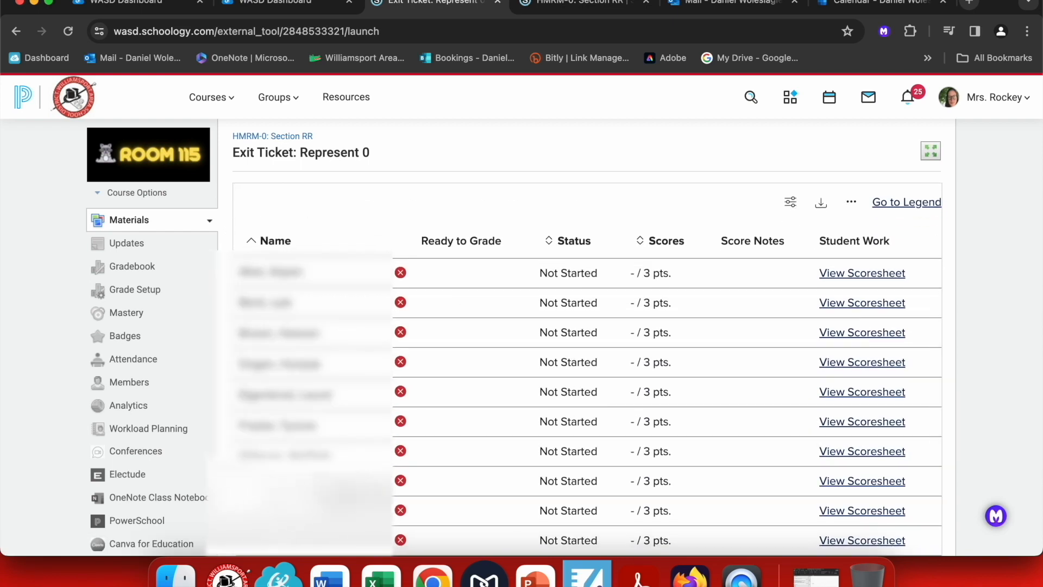
{"action": "scroll", "coordinate": [303, 309], "scroll_direction": "down", "scroll_amount": 2}
{"action": "scroll", "coordinate": [303, 309], "scroll_direction": "up", "scroll_amount": 5}
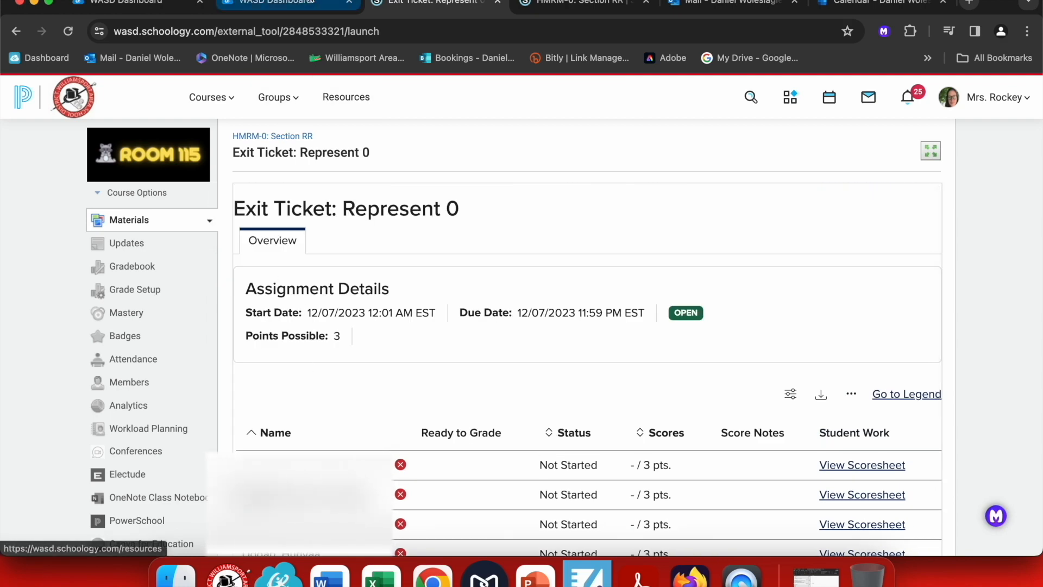
Switch to the ClassLink dashboard, launch McGraw Hill connectED, and open the Reveal Math class HMRM-0: Section RR - Schoology Course.
{"action": "left_click", "coordinate": [310, 3]}
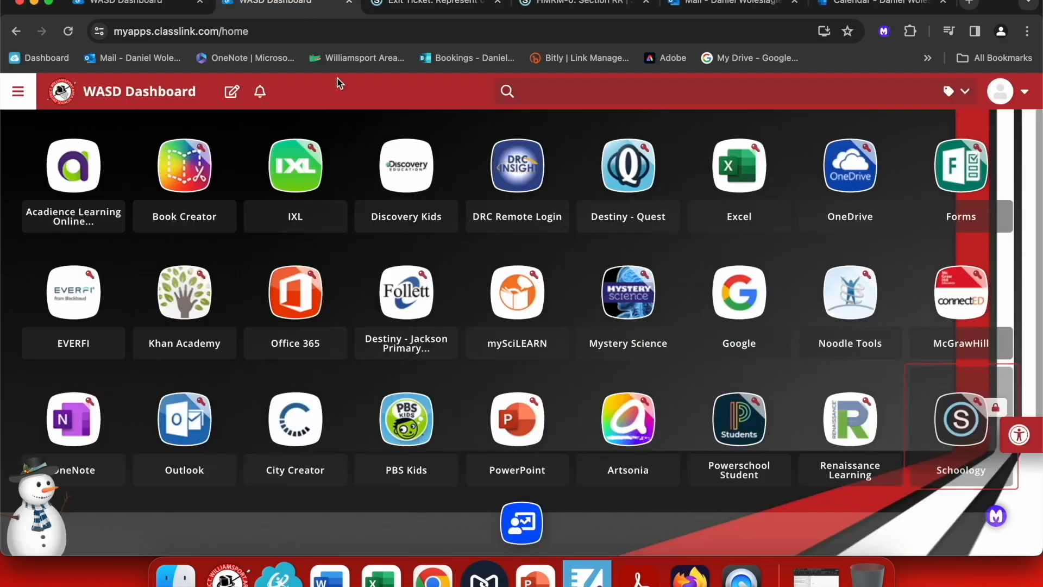
{"action": "left_click", "coordinate": [950, 309]}
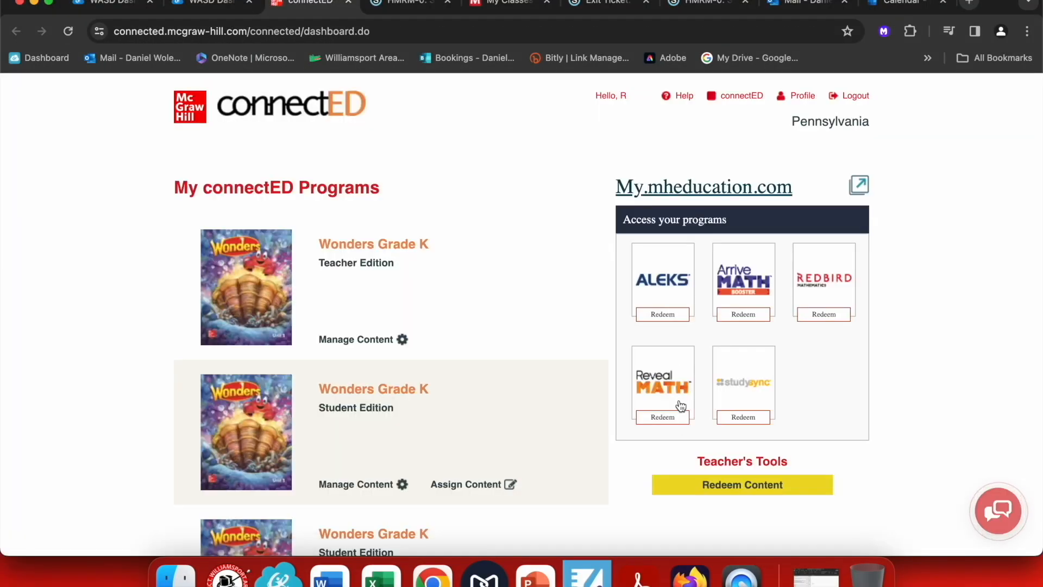
{"action": "left_click", "coordinate": [668, 389]}
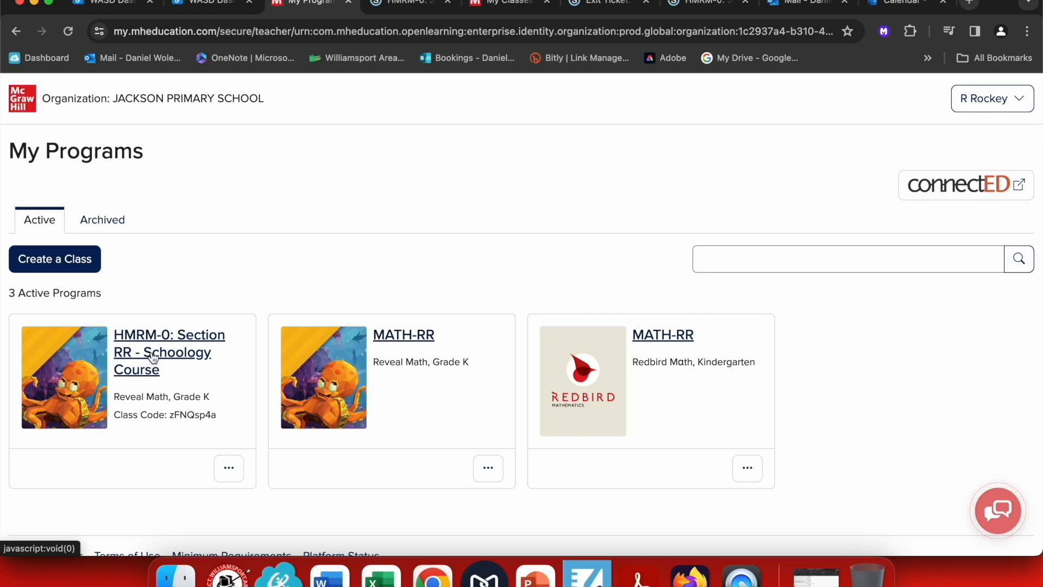
{"action": "left_click", "coordinate": [146, 338]}
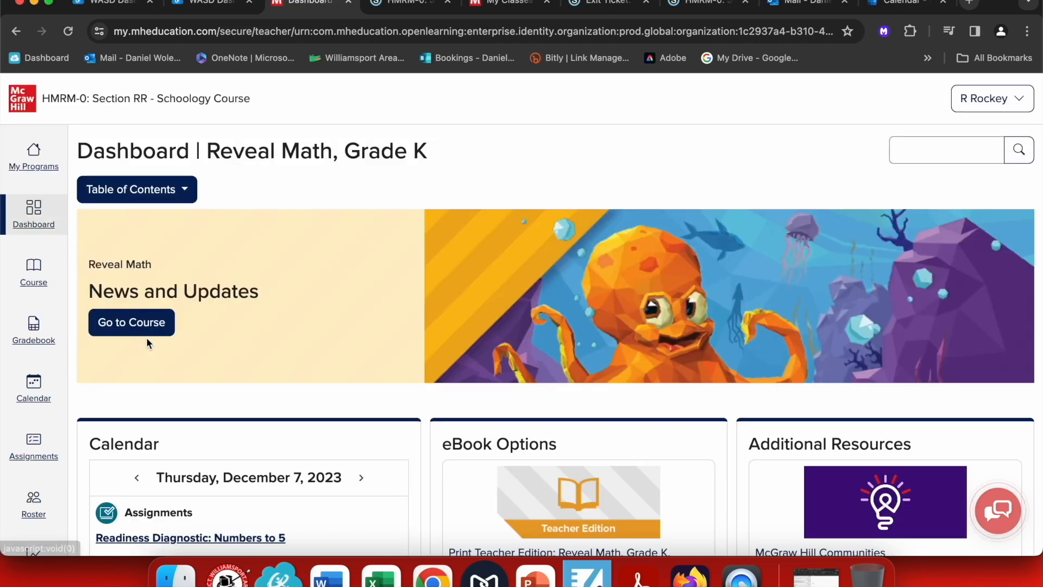
Check the class dashboard's calendar for assignments due December 7, 2023, and view the class's student roster.
{"action": "scroll", "coordinate": [216, 377], "scroll_direction": "down", "scroll_amount": 1}
{"action": "scroll", "coordinate": [216, 383], "scroll_direction": "down", "scroll_amount": 1}
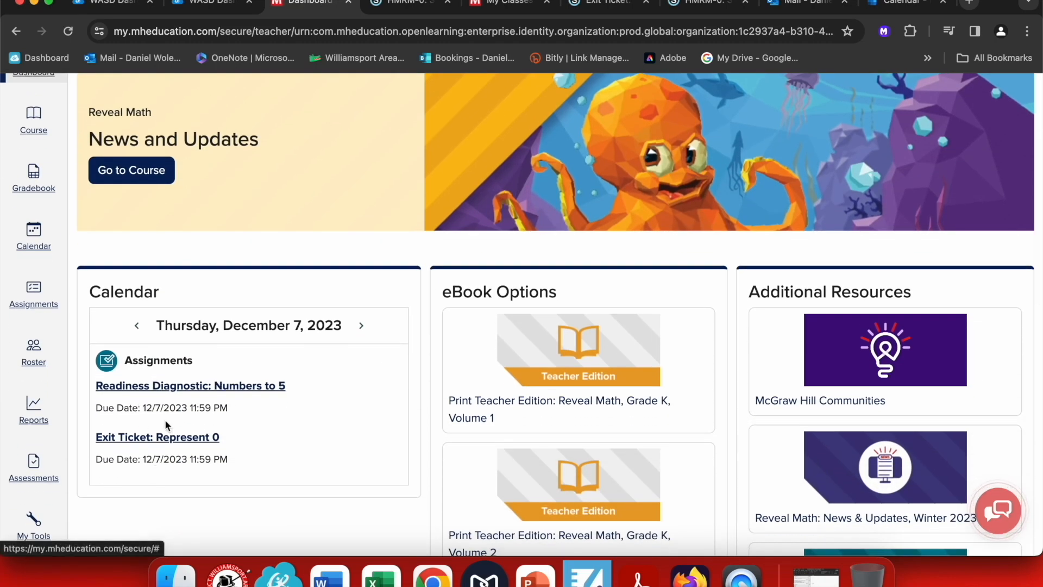
{"action": "left_click", "coordinate": [33, 361]}
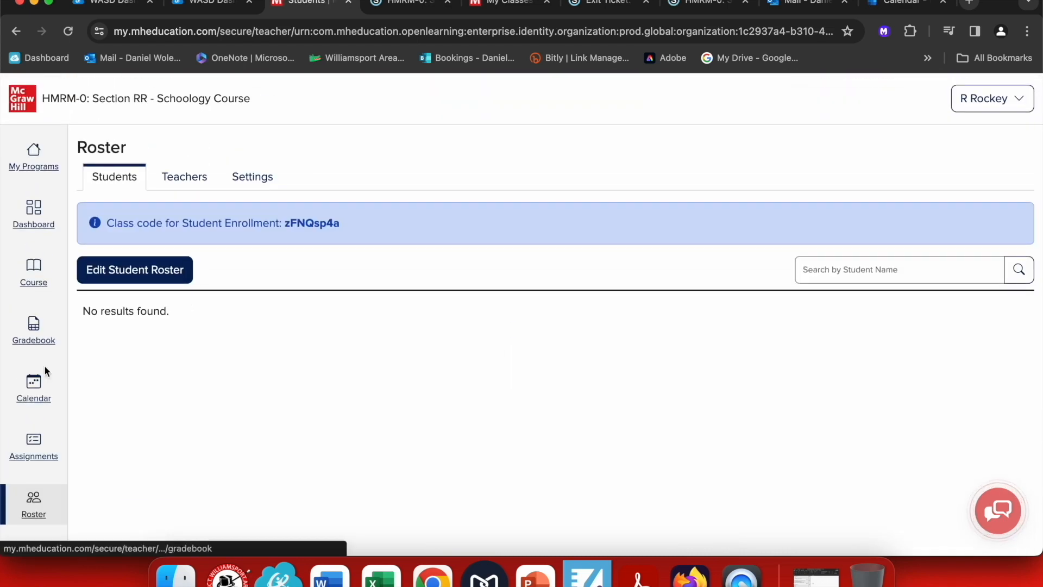
Open Readiness Diagnostic: Numbers to 5 from the class's assignments and examine its details and student results table.
{"action": "left_click", "coordinate": [27, 450]}
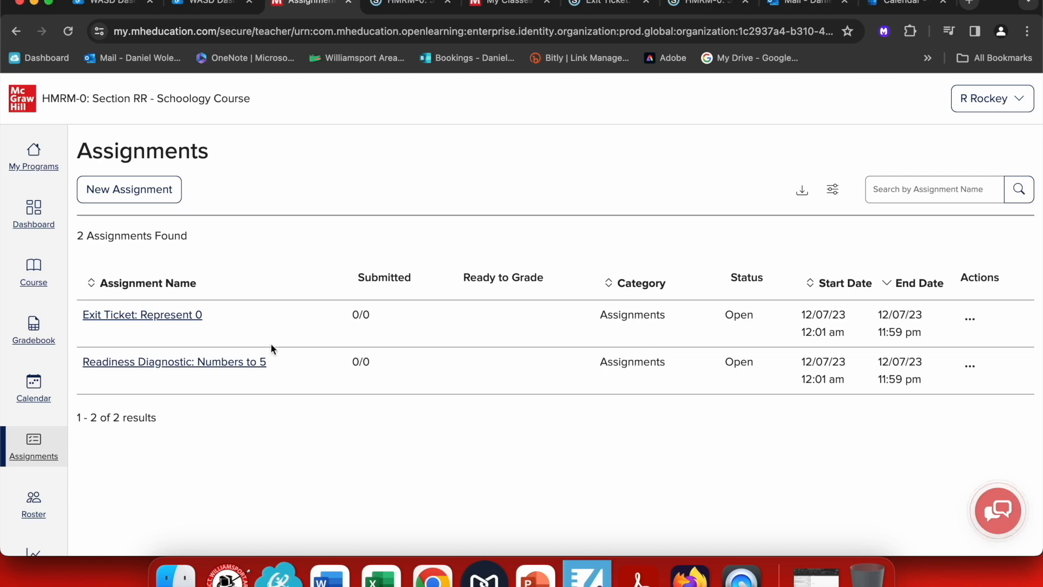
{"action": "left_click", "coordinate": [259, 361]}
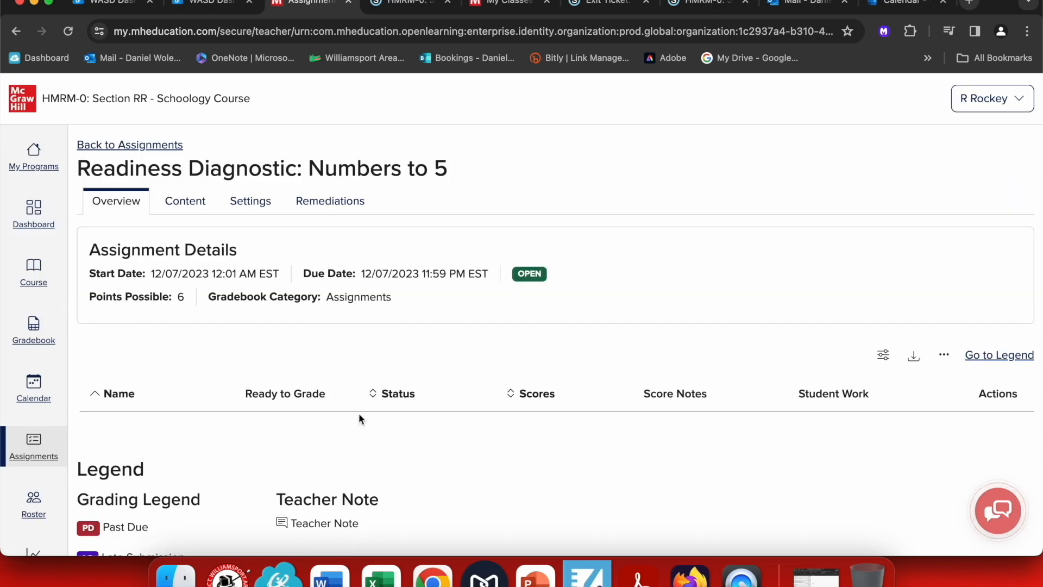
{"action": "scroll", "coordinate": [359, 417], "scroll_direction": "down", "scroll_amount": 5}
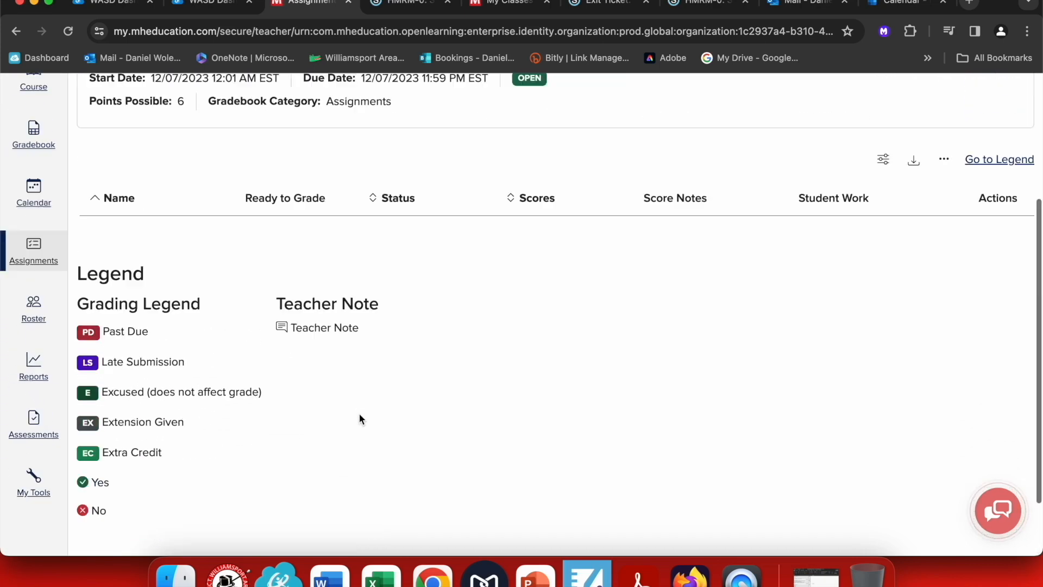
{"action": "scroll", "coordinate": [359, 414], "scroll_direction": "up", "scroll_amount": 5}
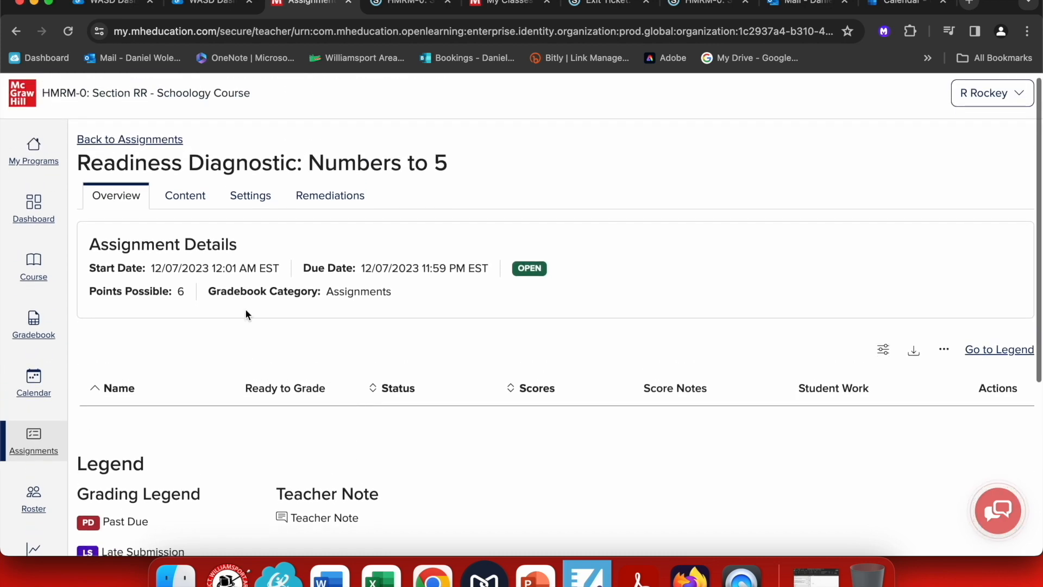
Return to the assignments list, open Exit Ticket: Represent 0, and examine its details and student results table.
{"action": "left_click", "coordinate": [130, 139]}
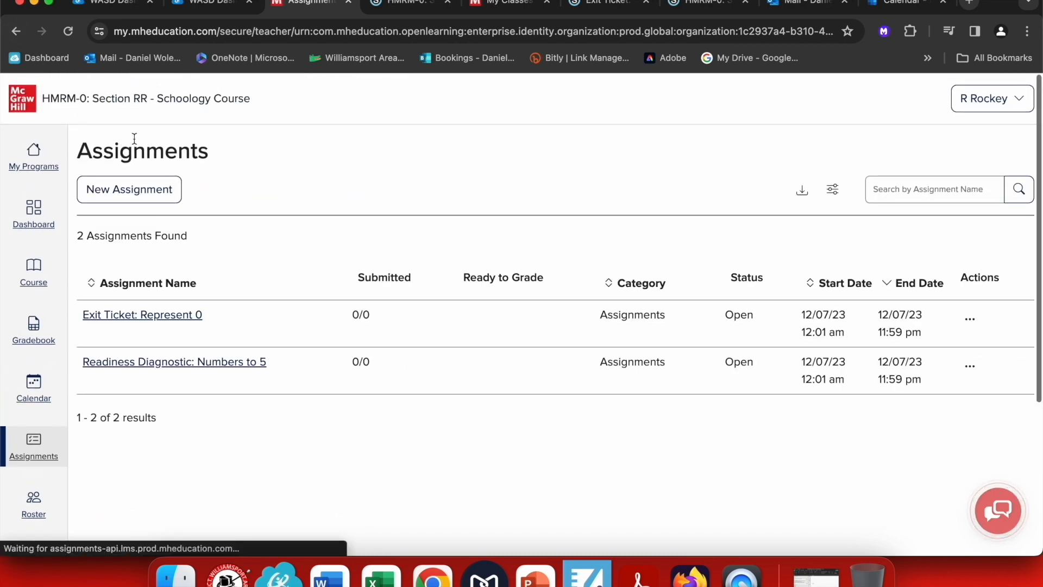
{"action": "left_click", "coordinate": [125, 317]}
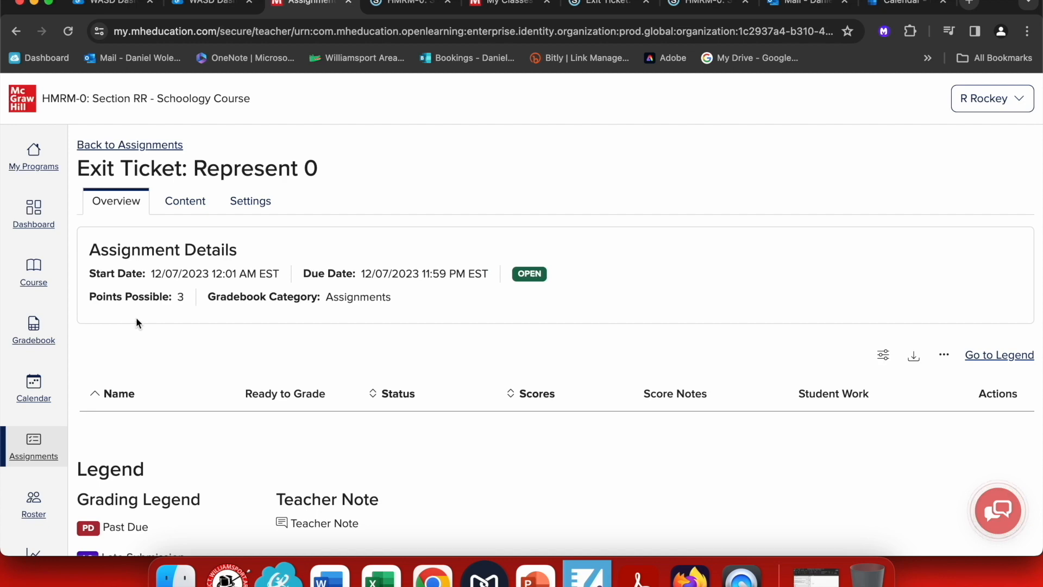
{"action": "scroll", "coordinate": [414, 375], "scroll_direction": "down", "scroll_amount": 5}
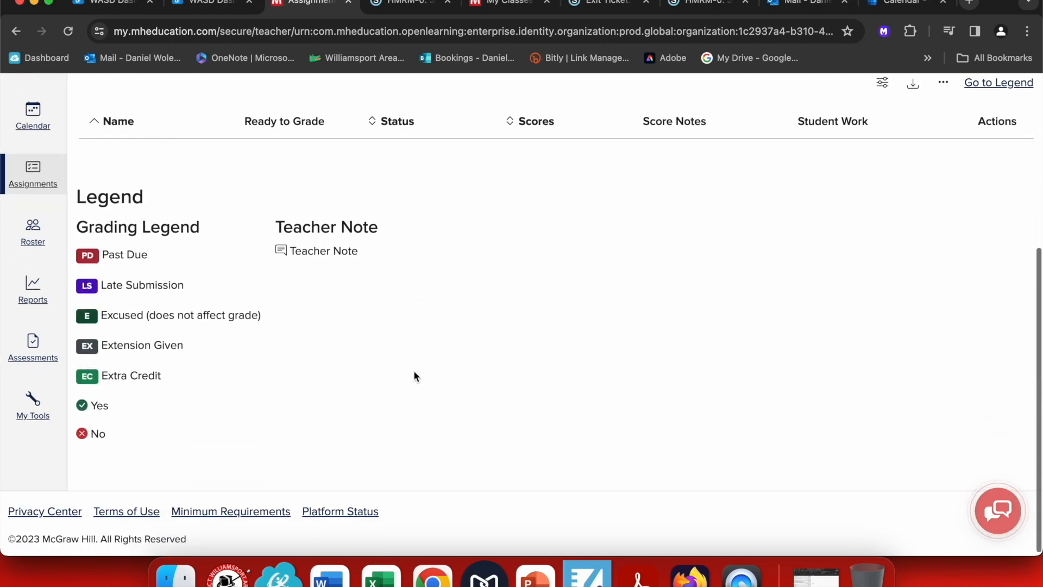
{"action": "scroll", "coordinate": [414, 375], "scroll_direction": "up", "scroll_amount": 5}
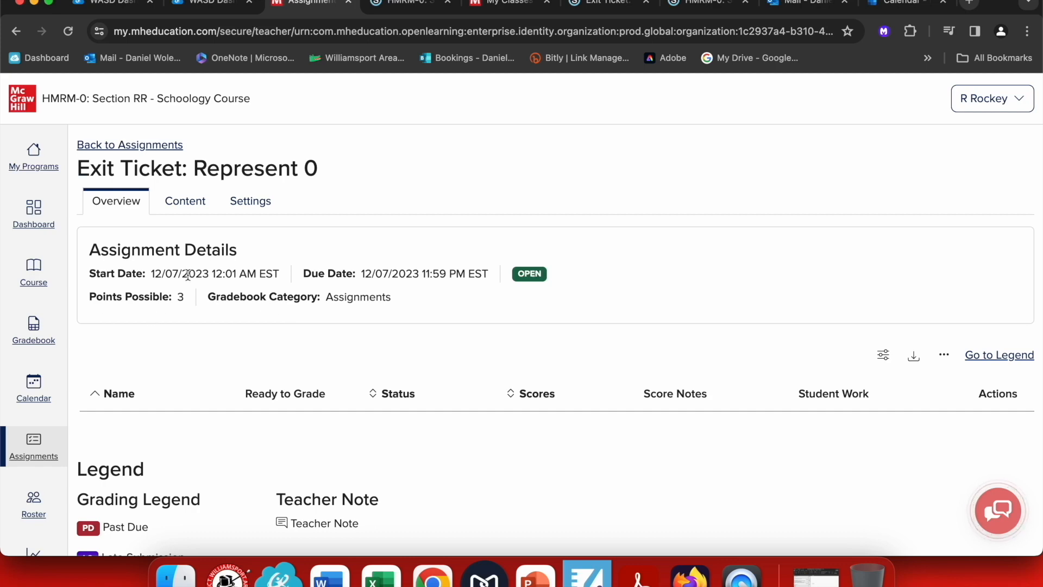
Switch back to the Schoology course, open Exit Ticket: Represent 0, and view Section RR's student statuses and scores.
{"action": "left_click", "coordinate": [422, 5]}
{"action": "scroll", "coordinate": [380, 466], "scroll_direction": "down", "scroll_amount": 15}
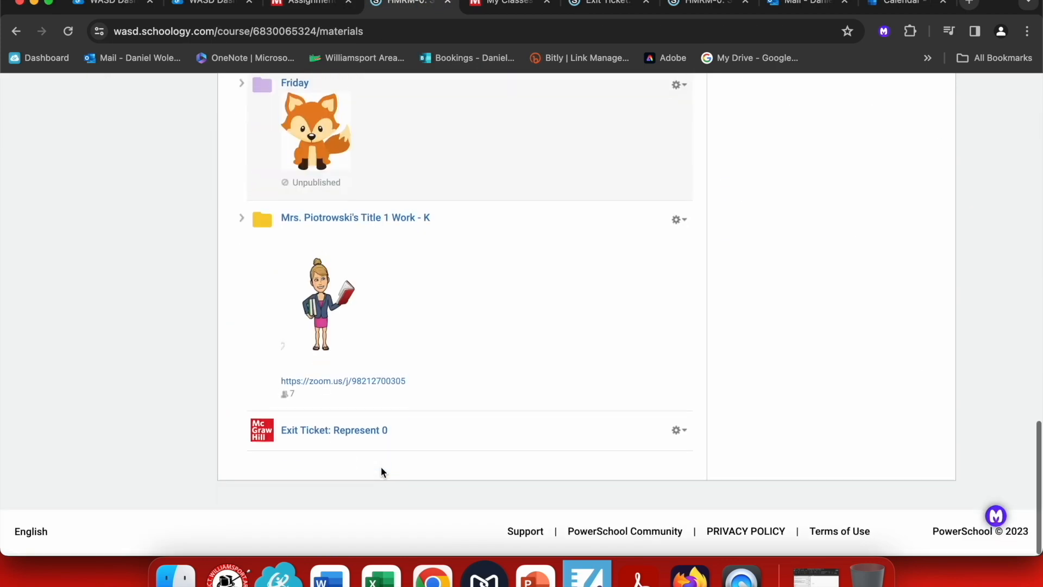
{"action": "left_click", "coordinate": [357, 433]}
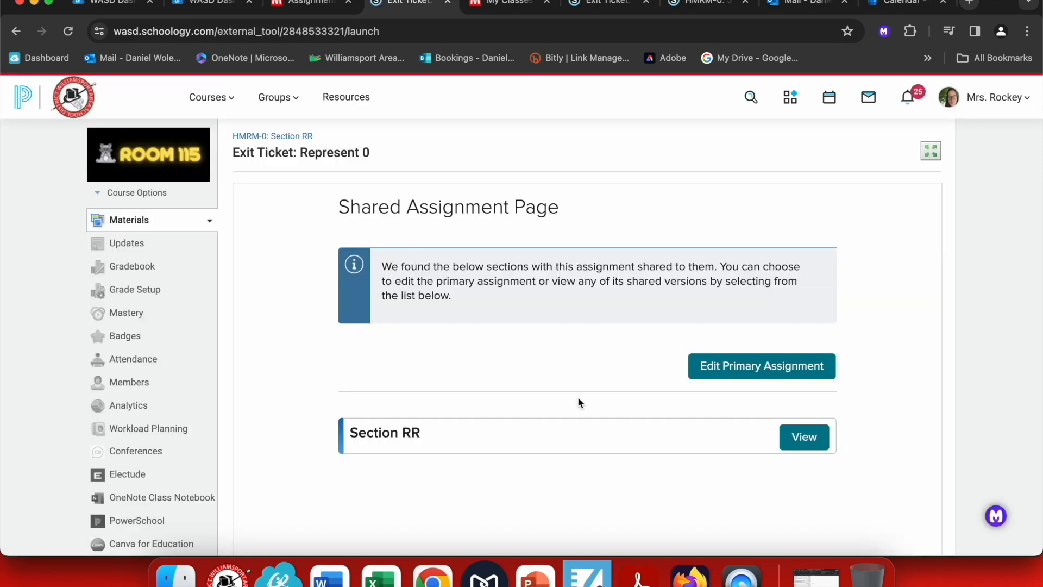
{"action": "left_click", "coordinate": [802, 450]}
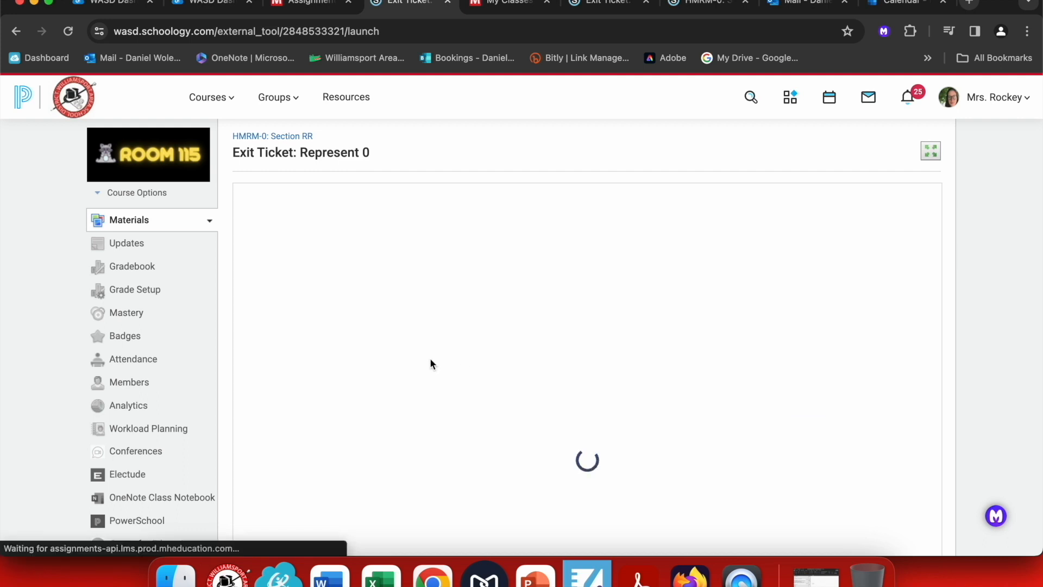
{"action": "scroll", "coordinate": [438, 421], "scroll_direction": "down", "scroll_amount": 3}
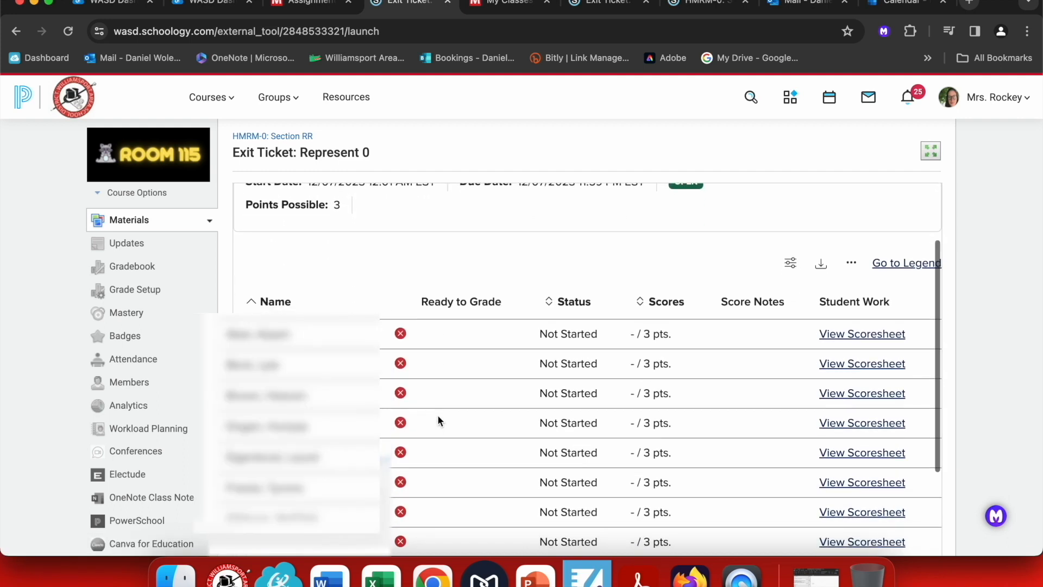